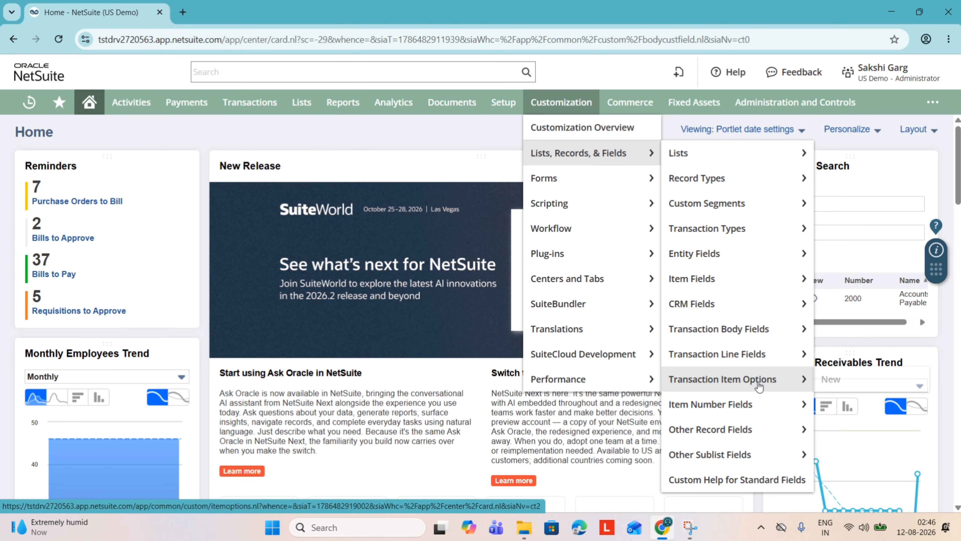
# Start a new custom transaction body field.
pyautogui.moveTo(731, 253)
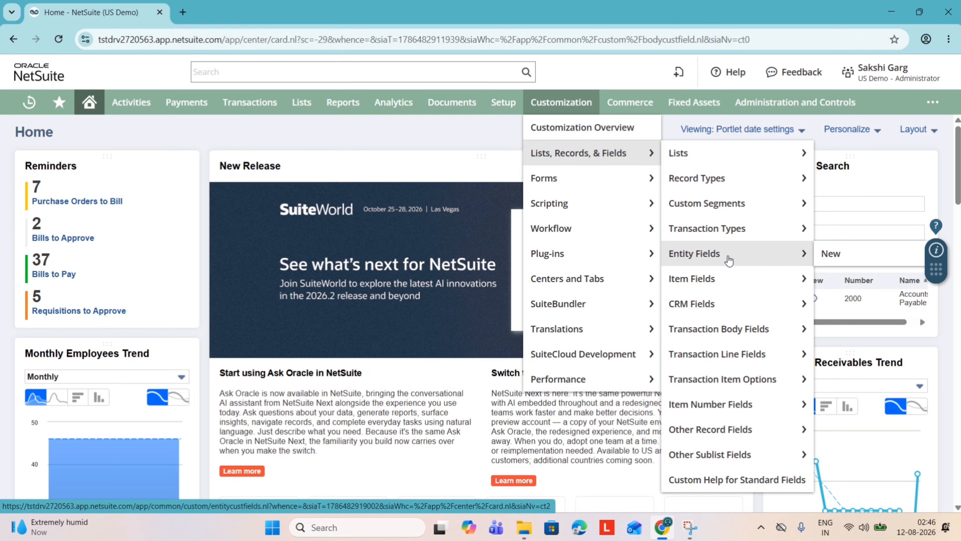
pyautogui.moveTo(729, 278)
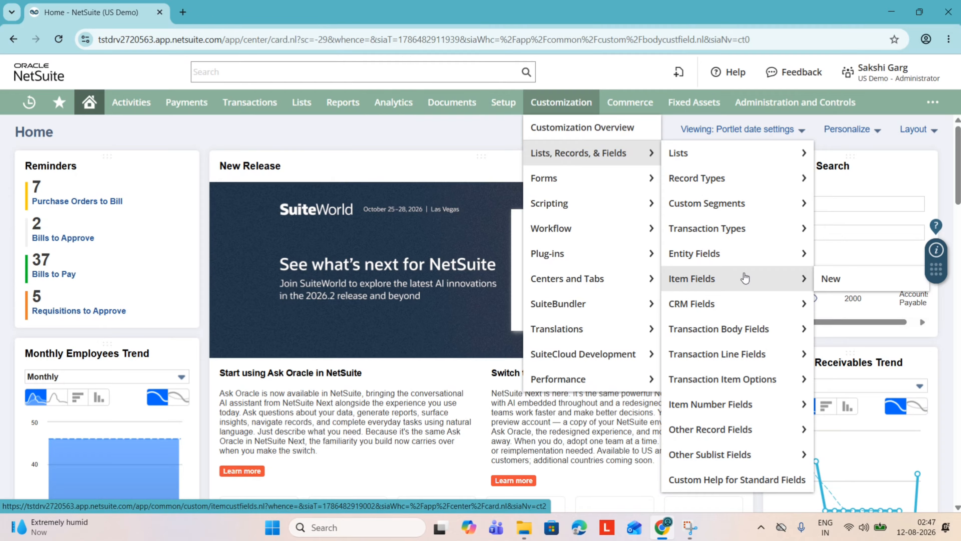
pyautogui.moveTo(755, 329)
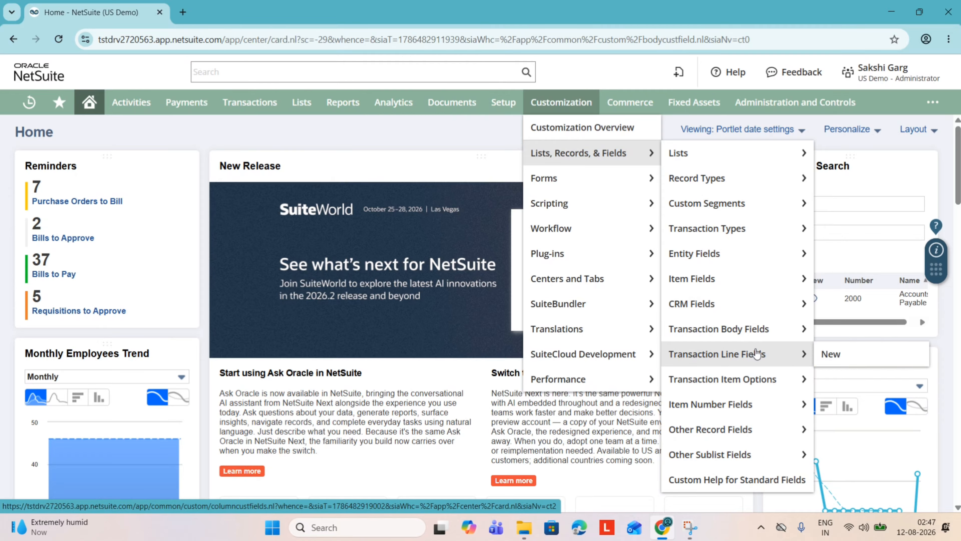
pyautogui.moveTo(751, 438)
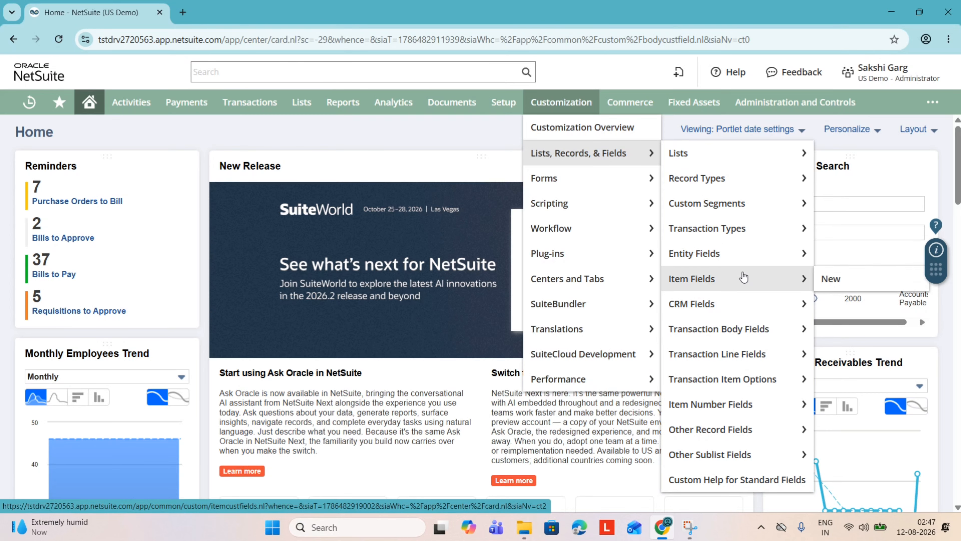
pyautogui.moveTo(762, 363)
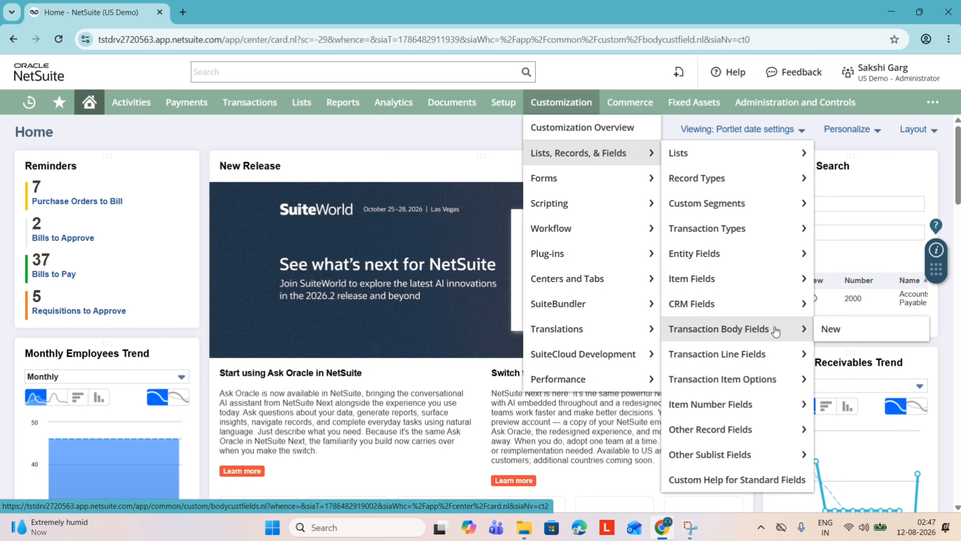
pyautogui.click(843, 328)
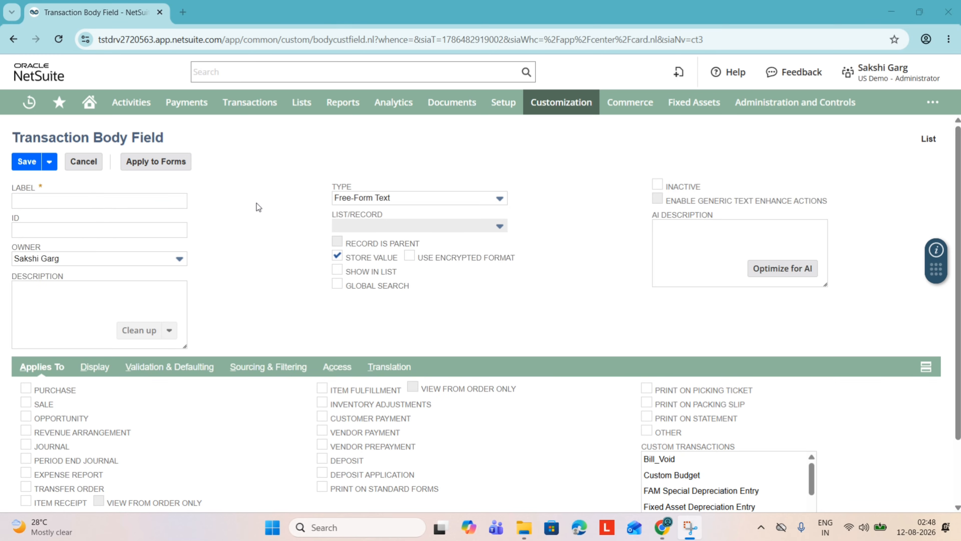
# Label the new transaction body field Comment and set its ID to _comment.
pyautogui.click(155, 202)
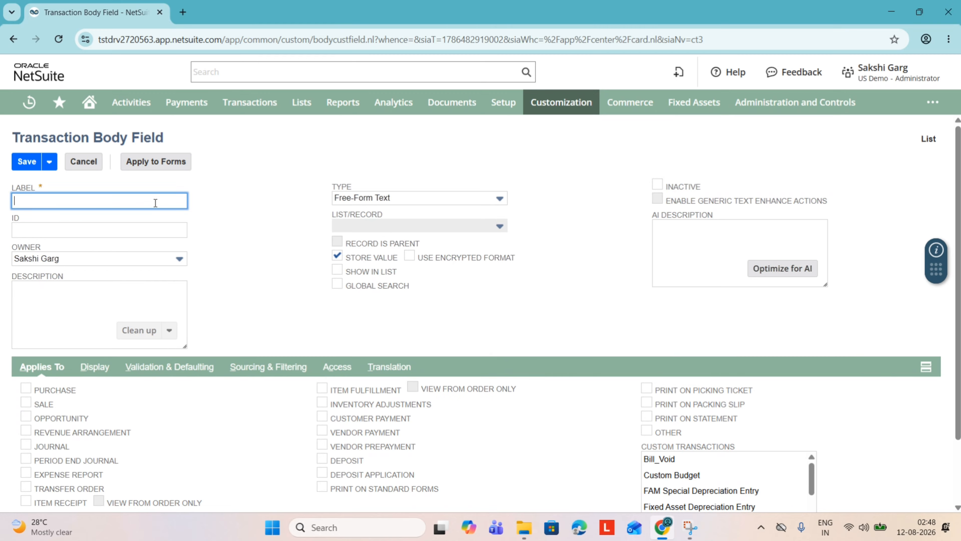
pyautogui.write('Comment')
pyautogui.click(61, 230)
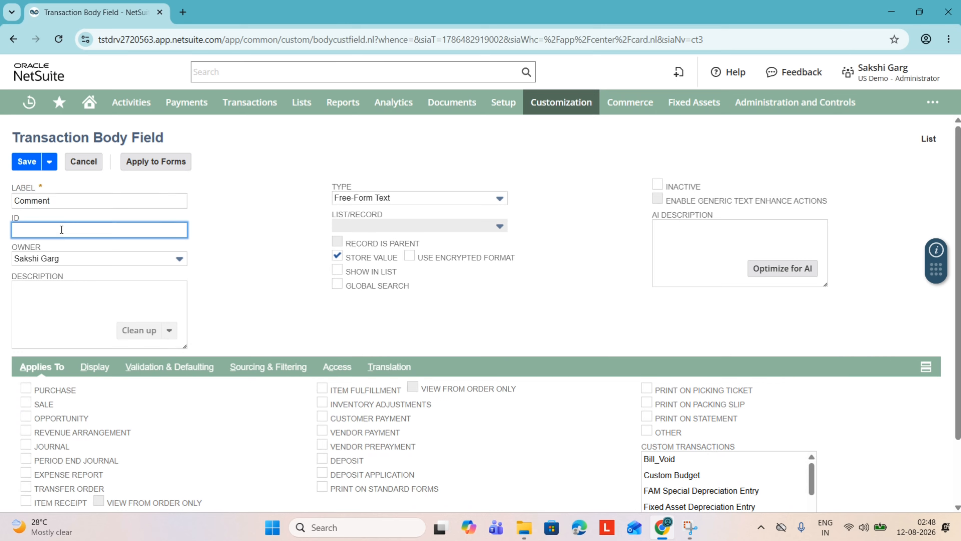
pyautogui.write('_connect')
pyautogui.press('BackSpace')
pyautogui.press('BackSpace')
pyautogui.press('BackSpace')
pyautogui.press('BackSpace')
pyautogui.press('BackSpace')
pyautogui.write('mmen')
pyautogui.click(277, 223)
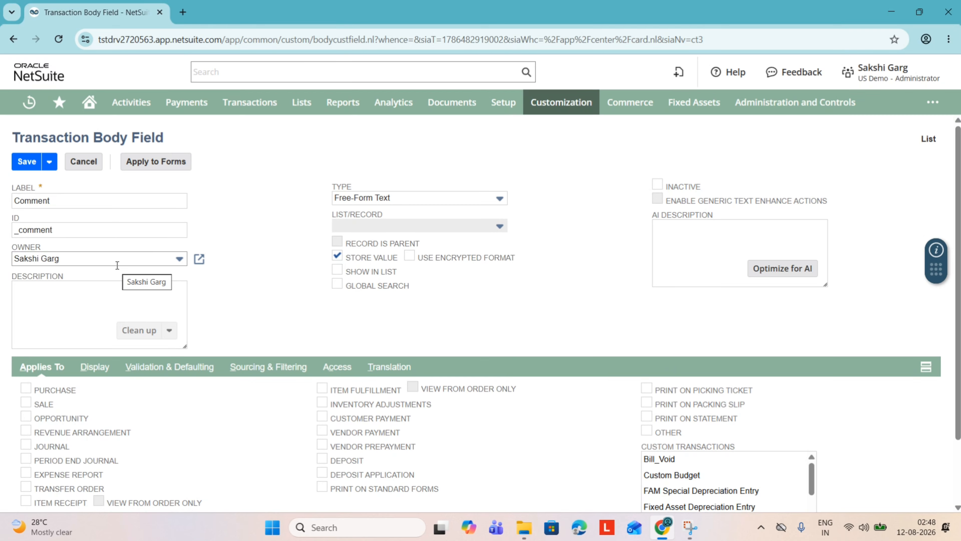
pyautogui.click(140, 308)
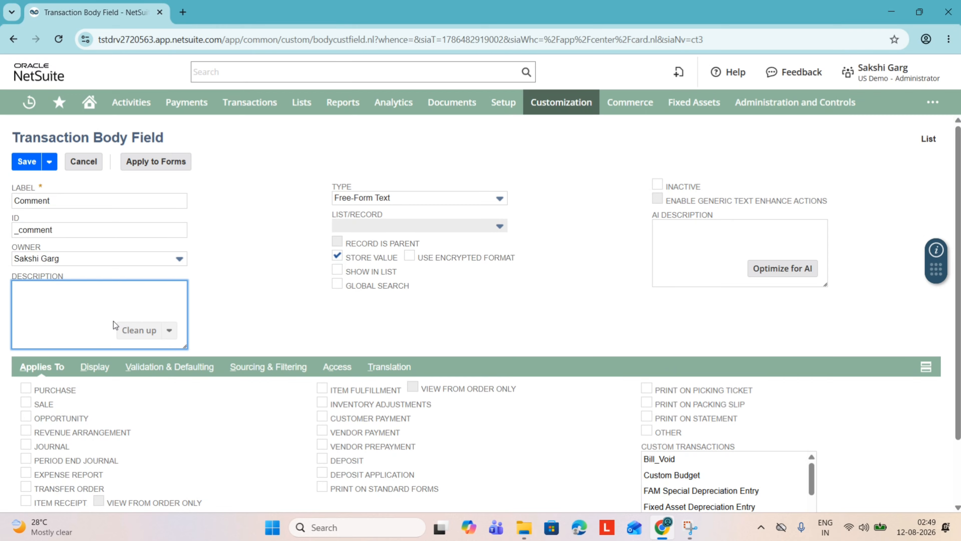
pyautogui.click(269, 341)
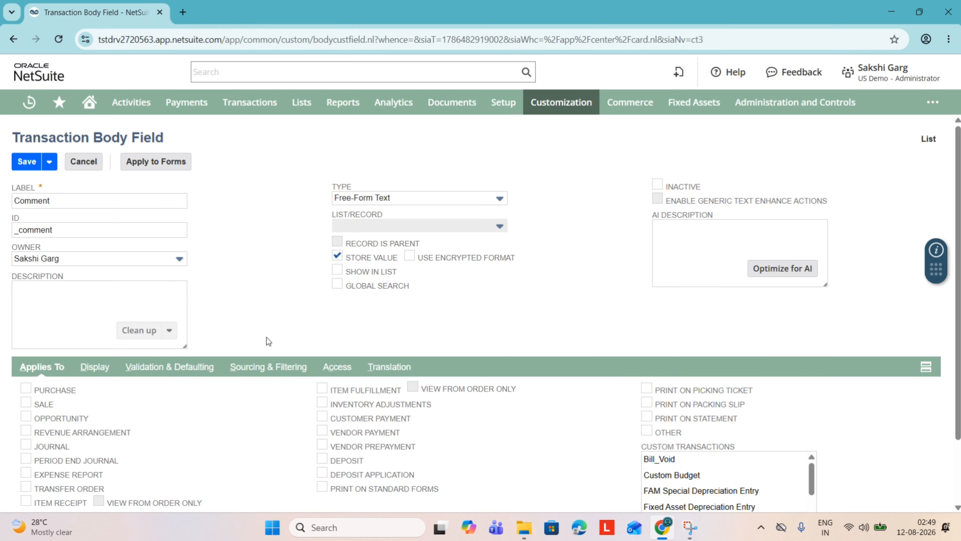
# Look through the available field types and choose Free-Form Text for the Comment field.
pyautogui.click(395, 197)
pyautogui.scroll(3, 394, 253)
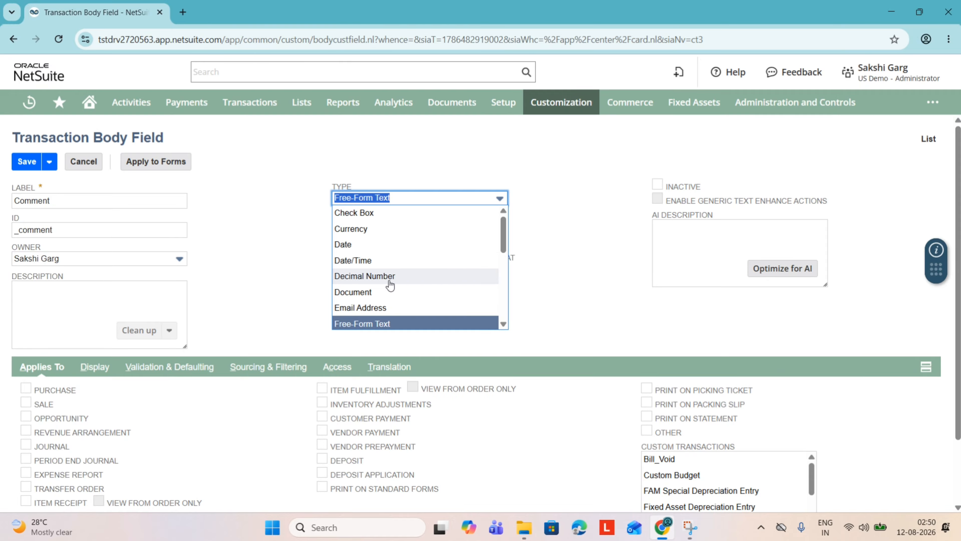
pyautogui.scroll(-2, 390, 285)
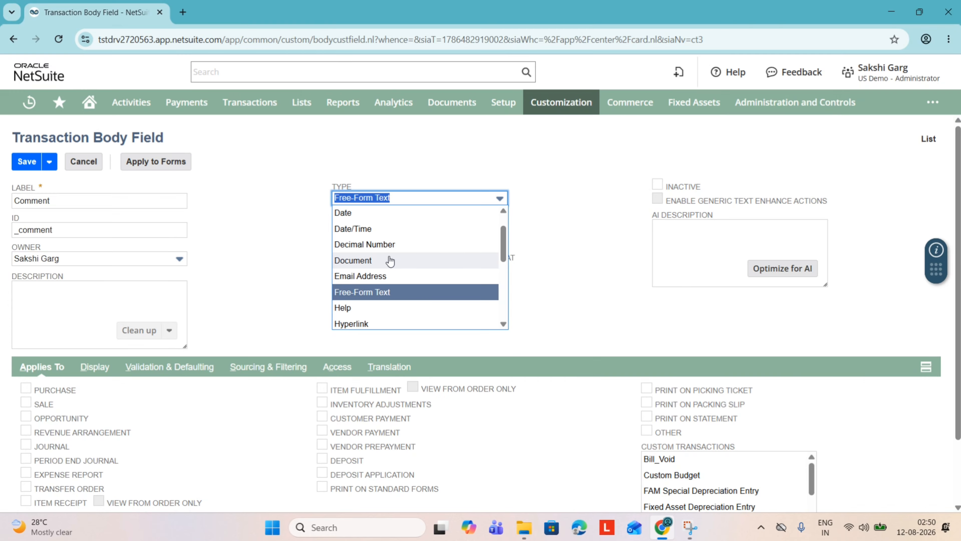
pyautogui.scroll(-6, 390, 261)
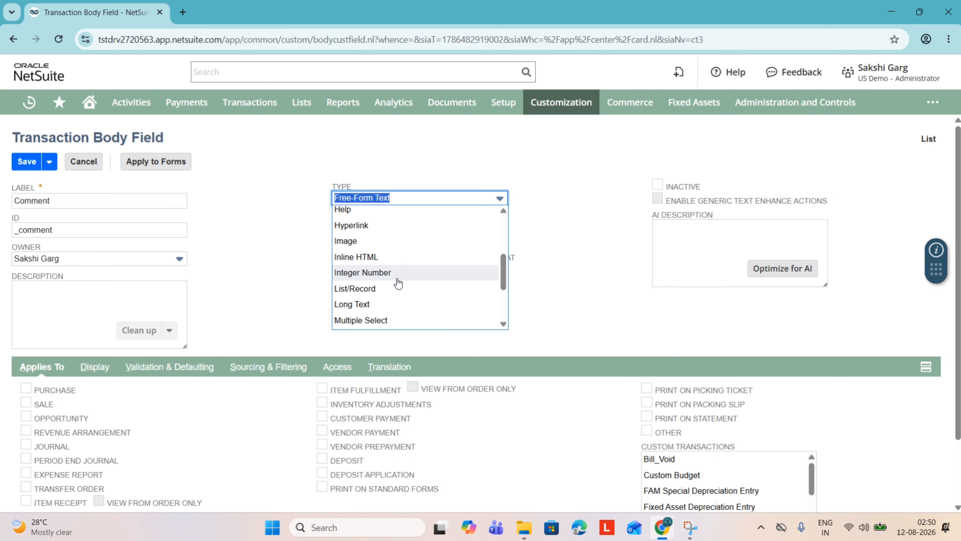
pyautogui.scroll(-3, 398, 284)
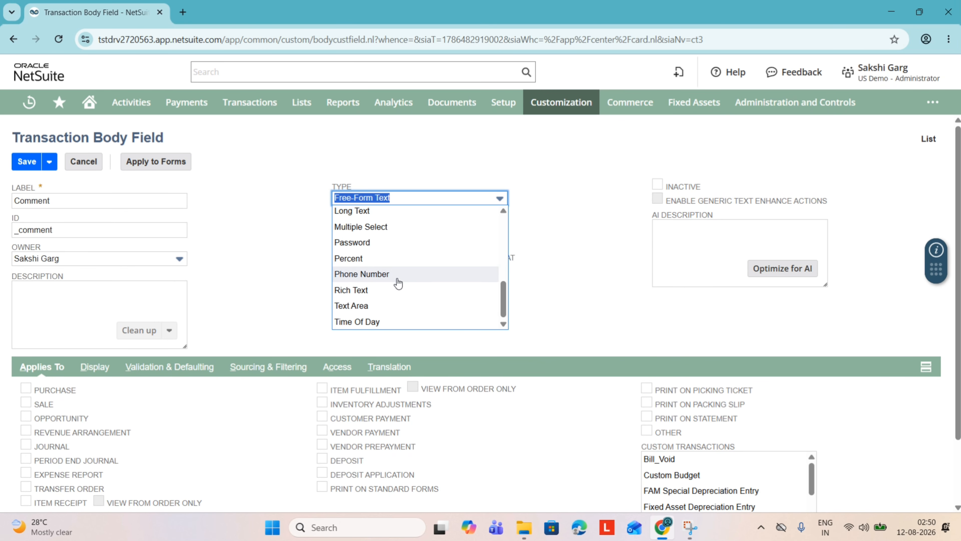
pyautogui.scroll(2, 398, 283)
pyautogui.scroll(5, 398, 284)
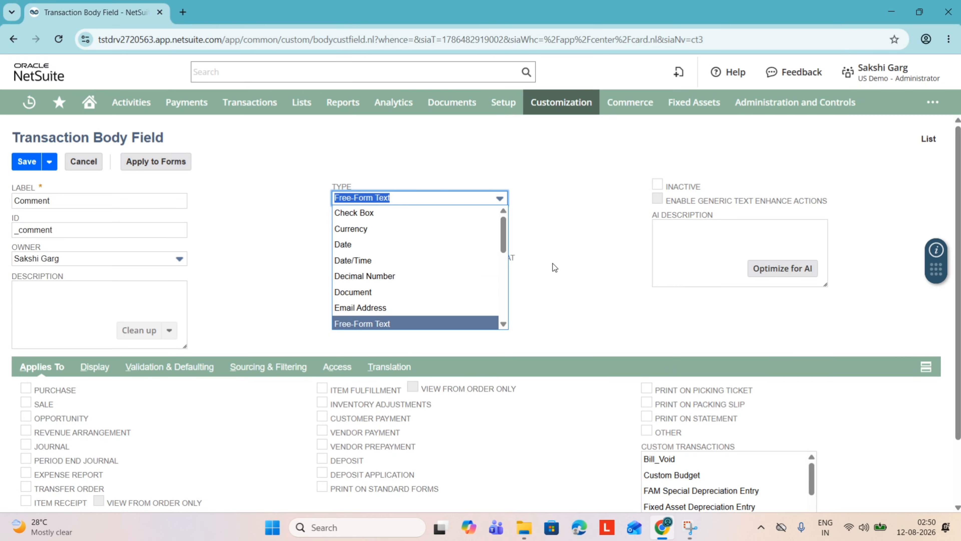
pyautogui.click(391, 325)
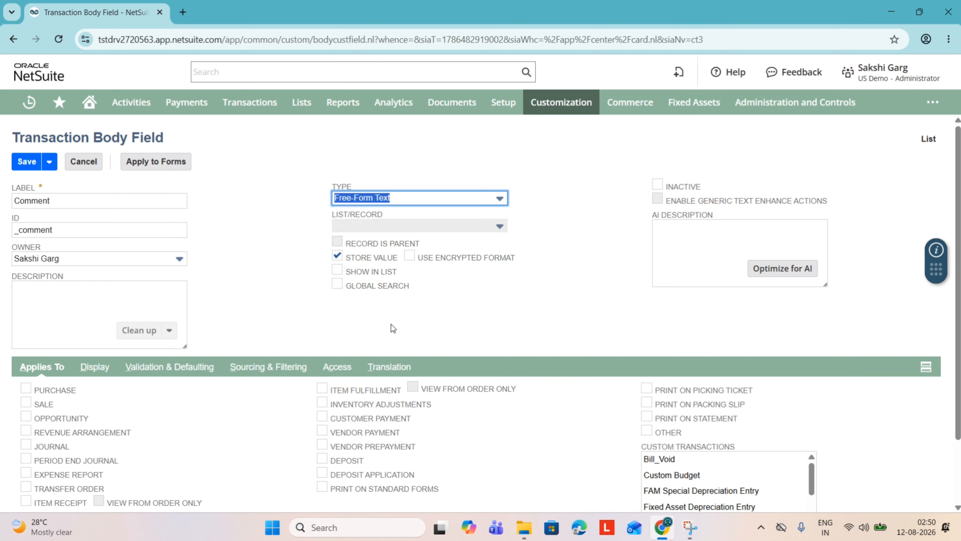
pyautogui.click(507, 296)
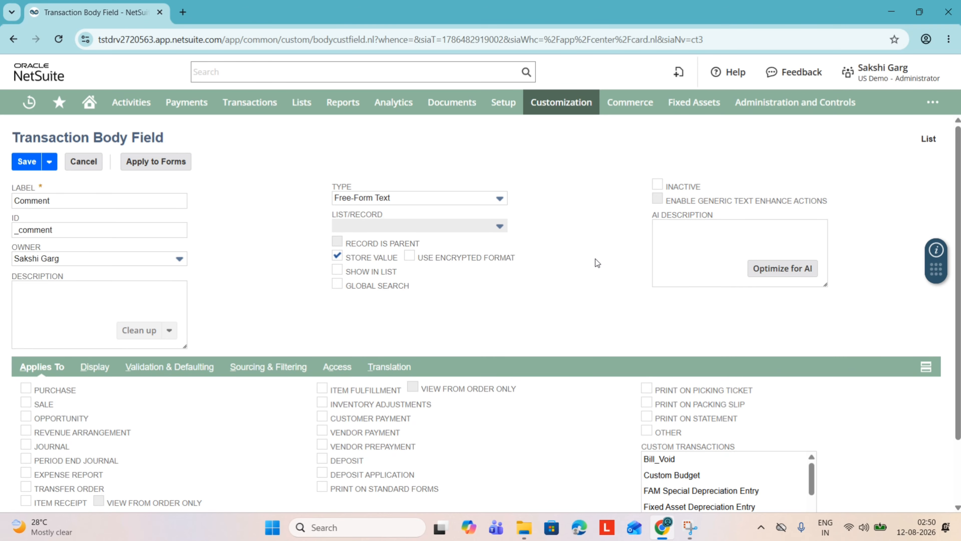
# Apply the Comment field to Purchase and Sale transactions.
pyautogui.scroll(-2, 208, 458)
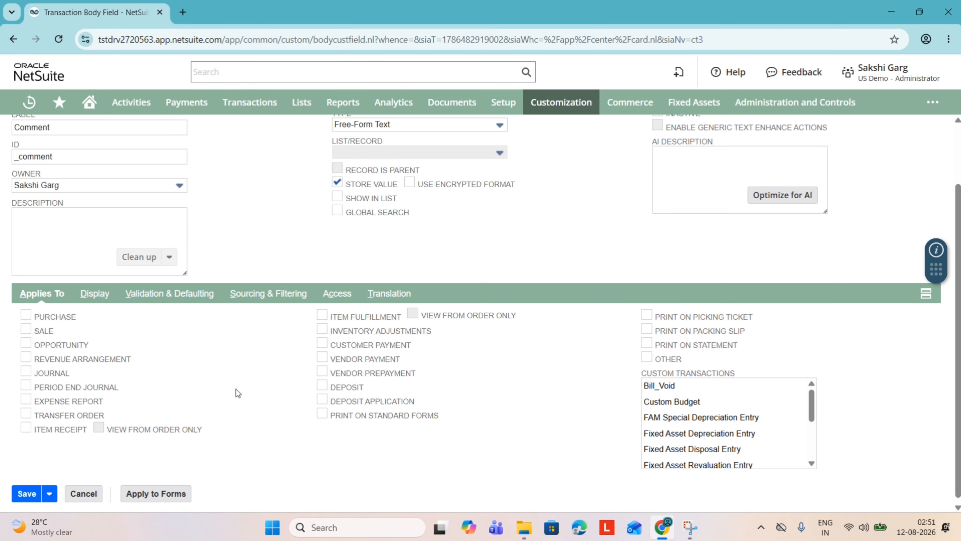
pyautogui.scroll(2, 236, 389)
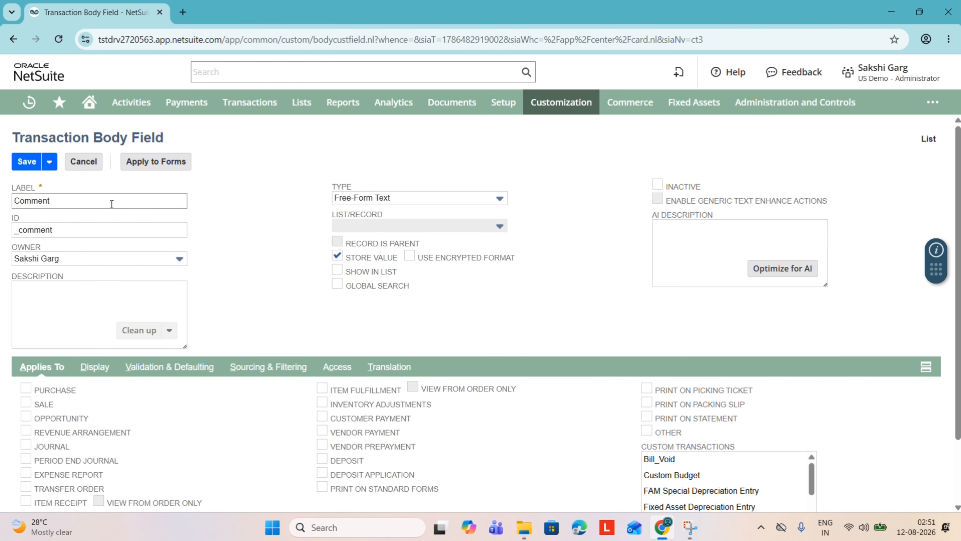
pyautogui.scroll(-1, 176, 392)
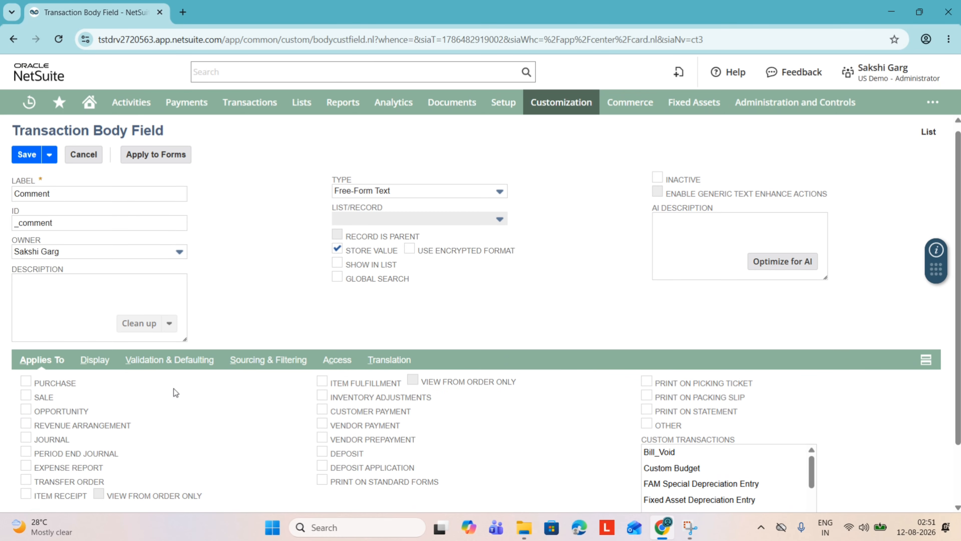
pyautogui.scroll(-1, 176, 392)
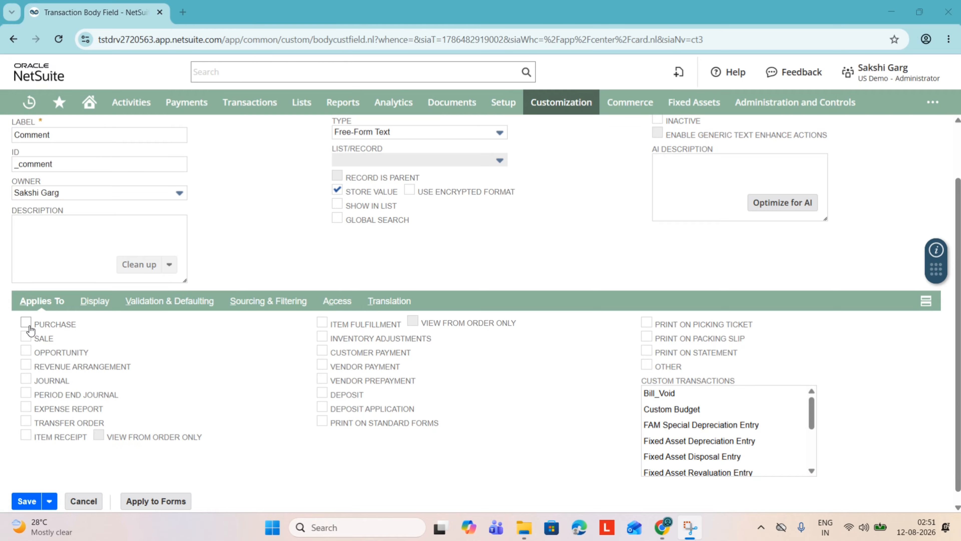
pyautogui.click(29, 325)
pyautogui.click(29, 333)
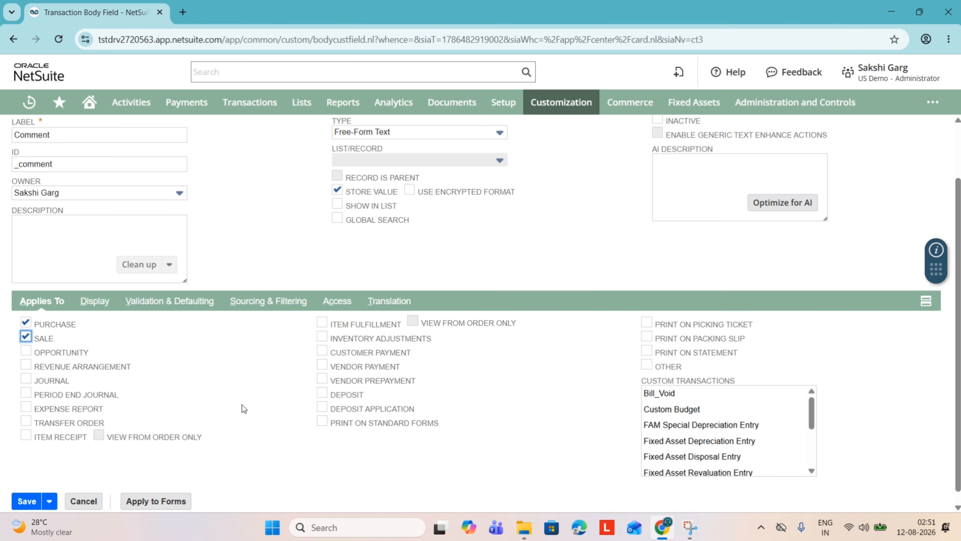
# Review the Comment field's display settings and its display type options without changing them.
pyautogui.click(95, 301)
pyautogui.click(244, 422)
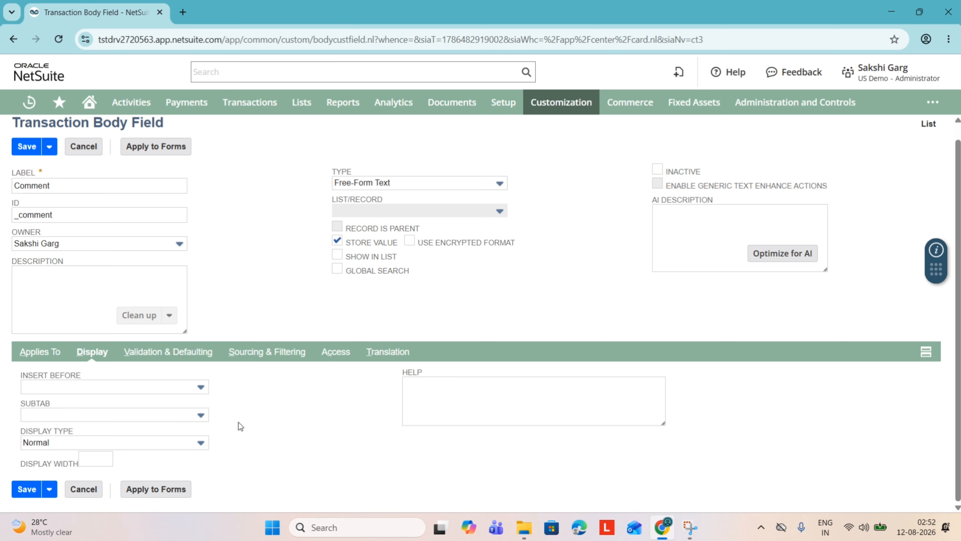
pyautogui.click(172, 441)
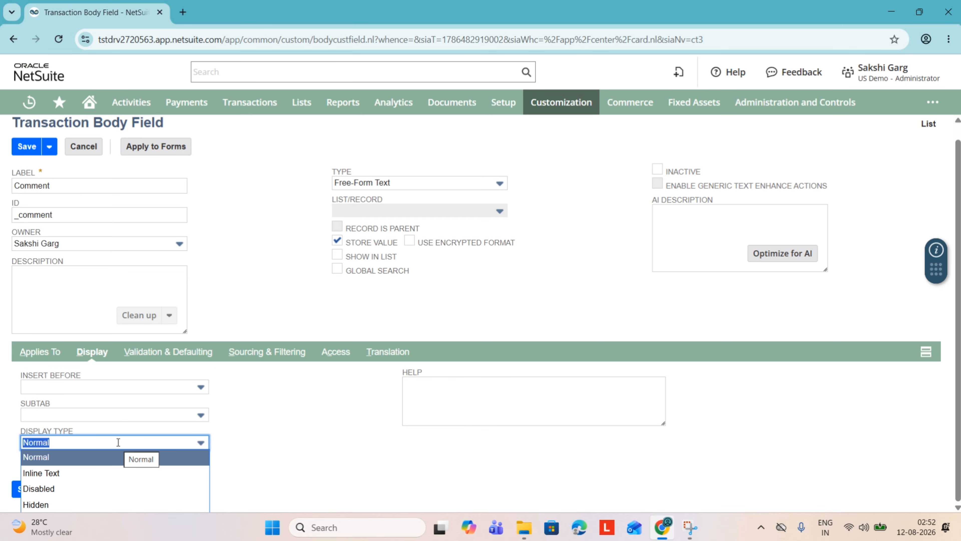
pyautogui.click(289, 426)
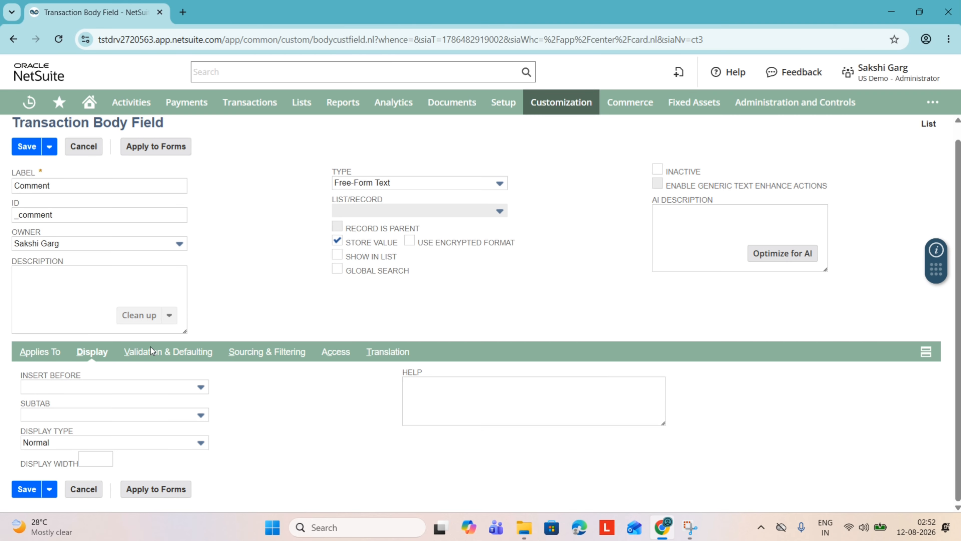
# Make the Comment field mandatory in its validation settings, leaving the default value and maximum length empty.
pyautogui.click(152, 354)
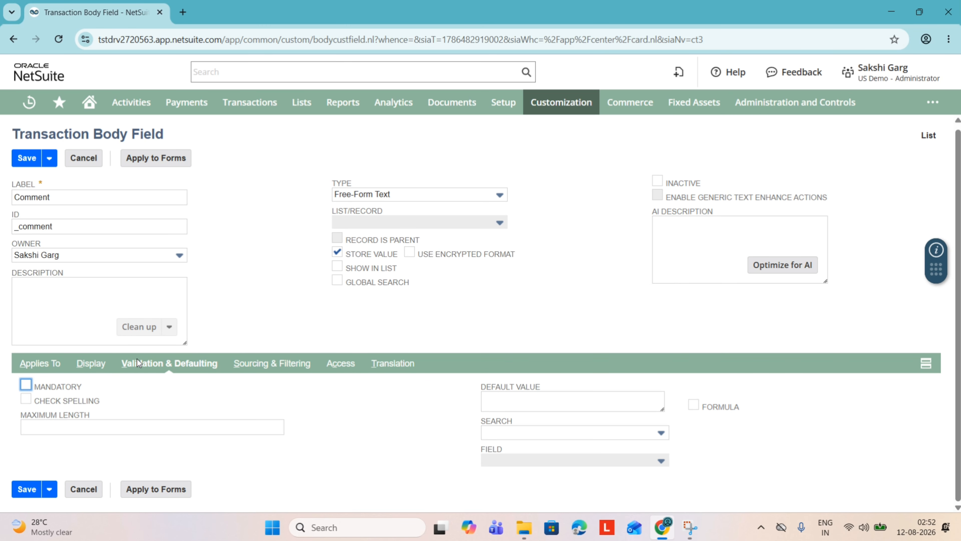
pyautogui.click(26, 385)
pyautogui.click(525, 397)
pyautogui.click(588, 400)
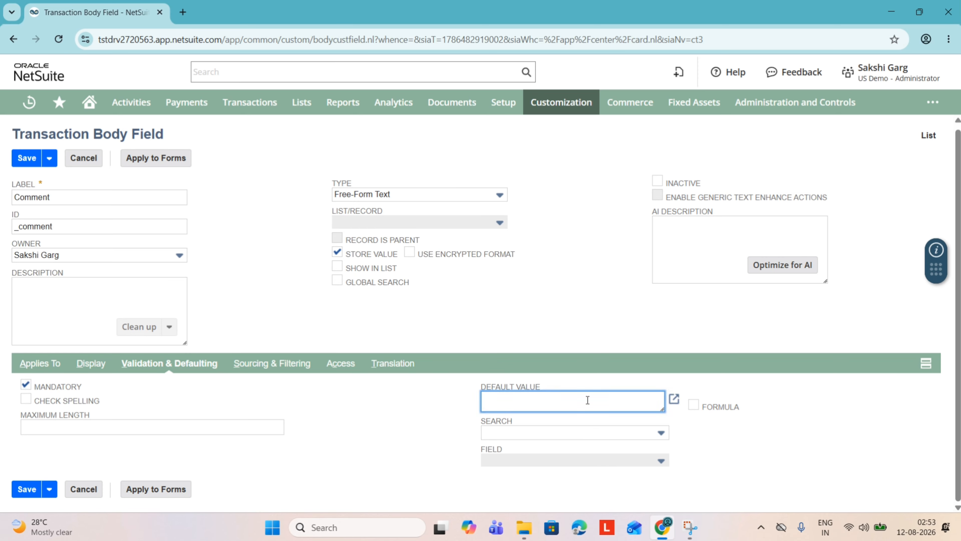
pyautogui.click(338, 456)
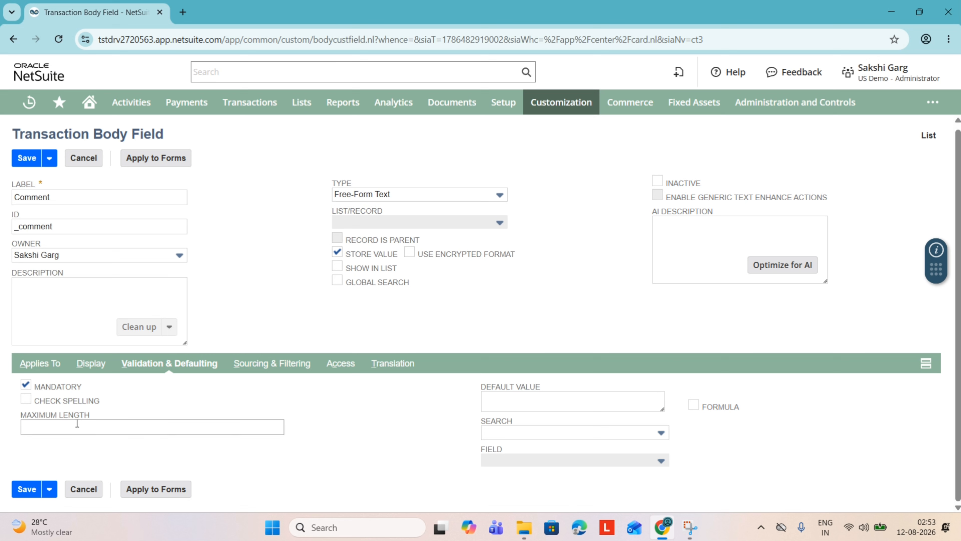
pyautogui.click(97, 434)
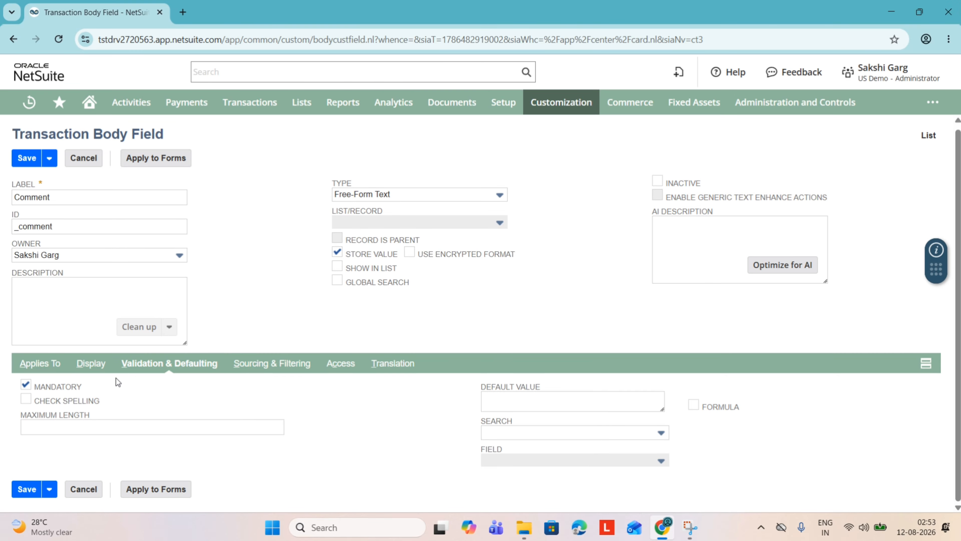
# Set the Comment field's subtab to Main in its display settings, leaving Insert Before empty.
pyautogui.click(263, 369)
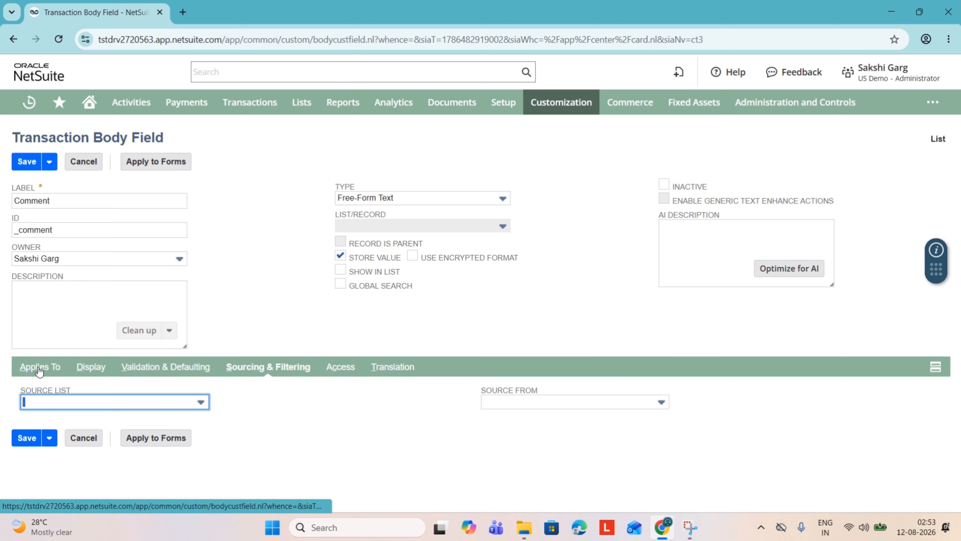
pyautogui.click(96, 372)
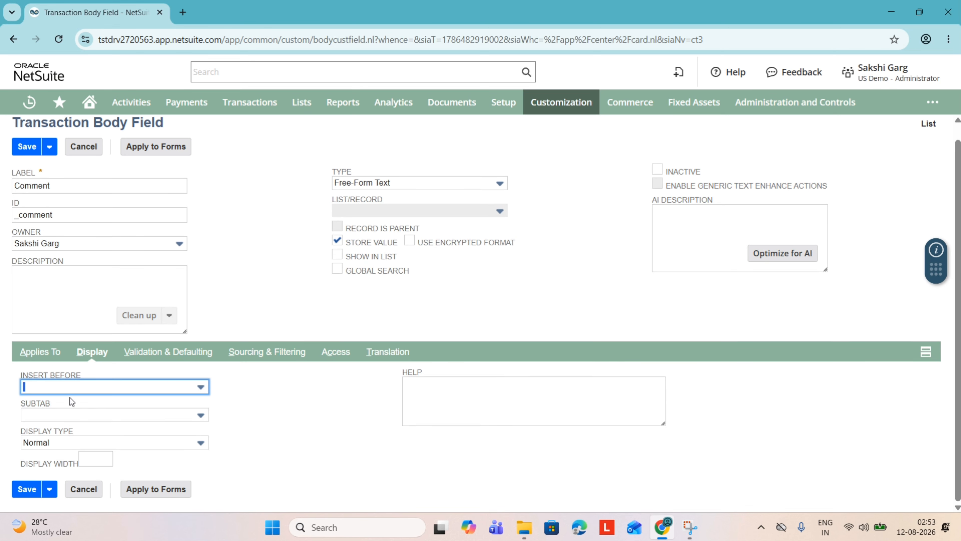
pyautogui.click(72, 417)
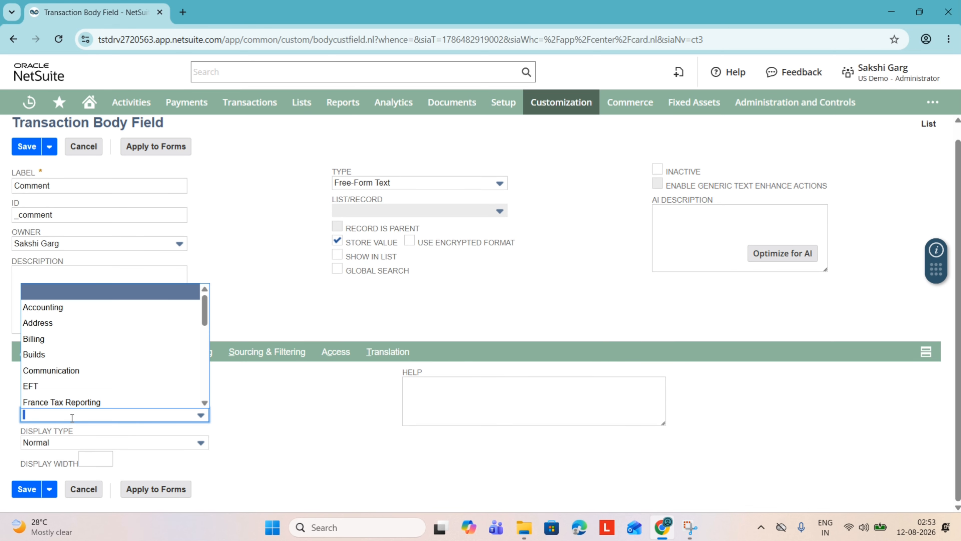
pyautogui.scroll(-7, 104, 385)
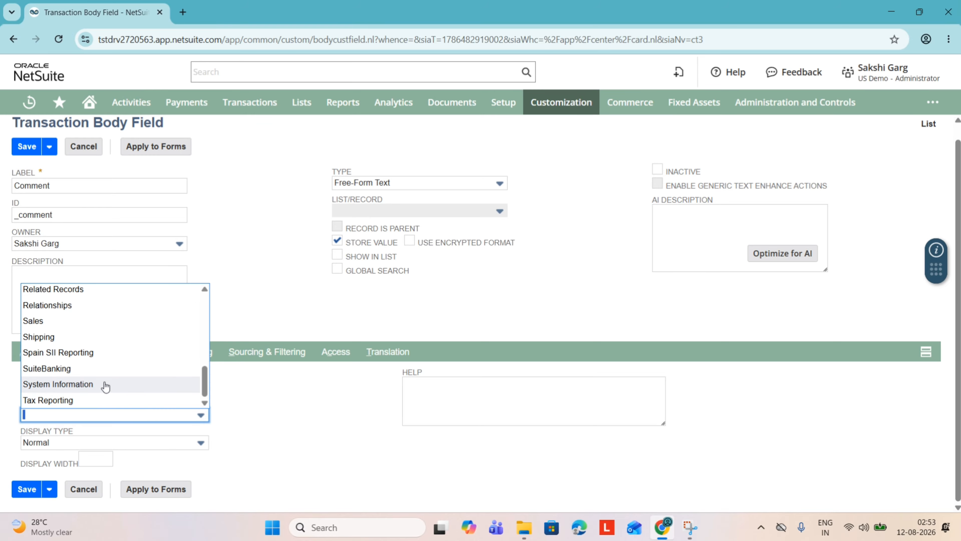
pyautogui.scroll(5, 105, 386)
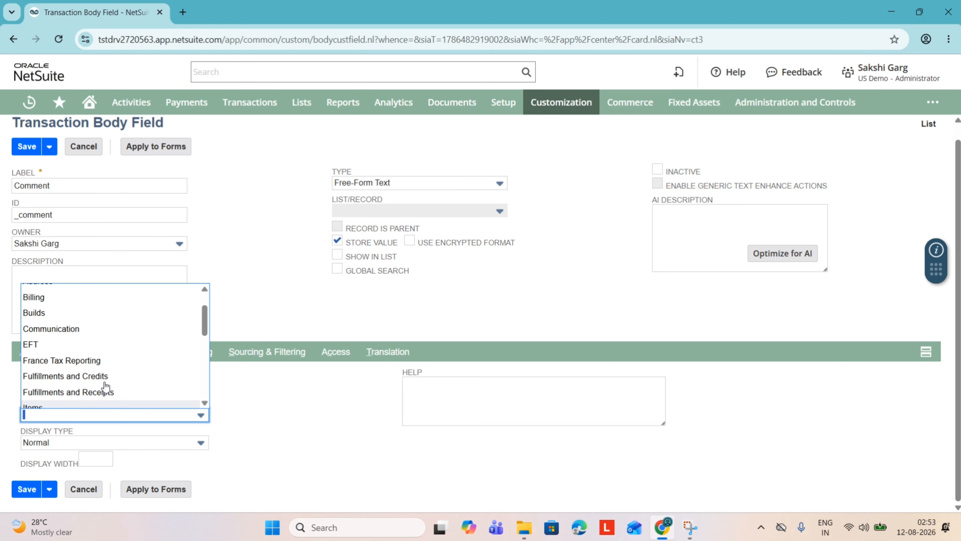
pyautogui.scroll(2, 106, 387)
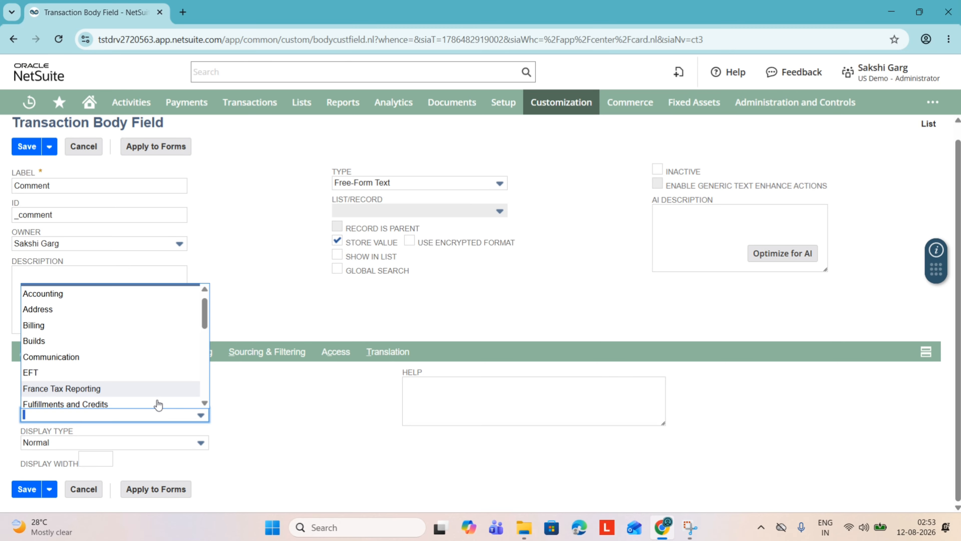
pyautogui.scroll(-3, 158, 404)
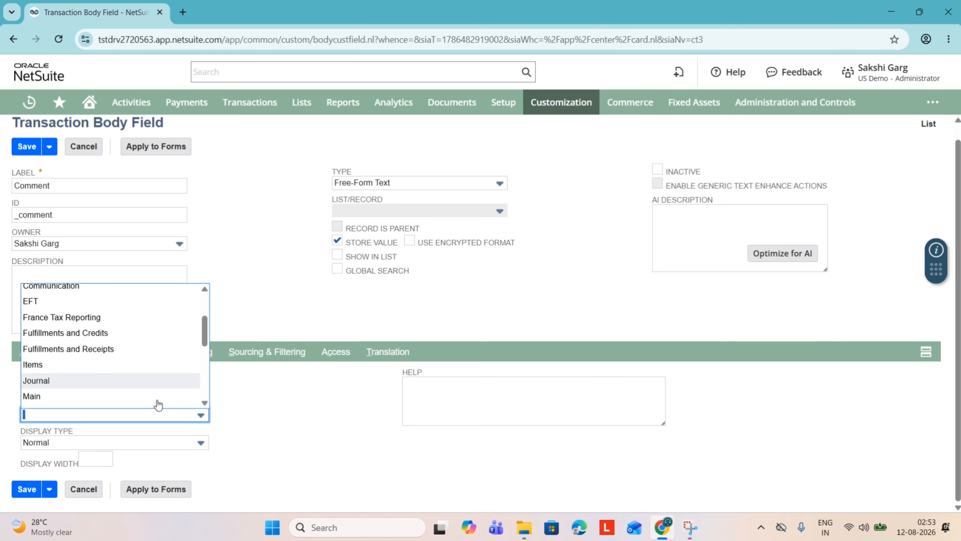
pyautogui.click(156, 378)
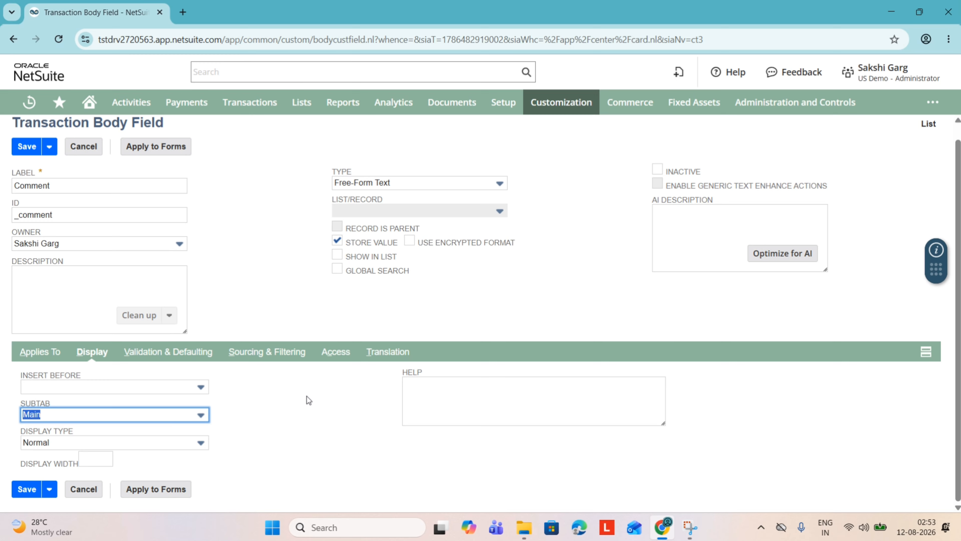
pyautogui.click(309, 400)
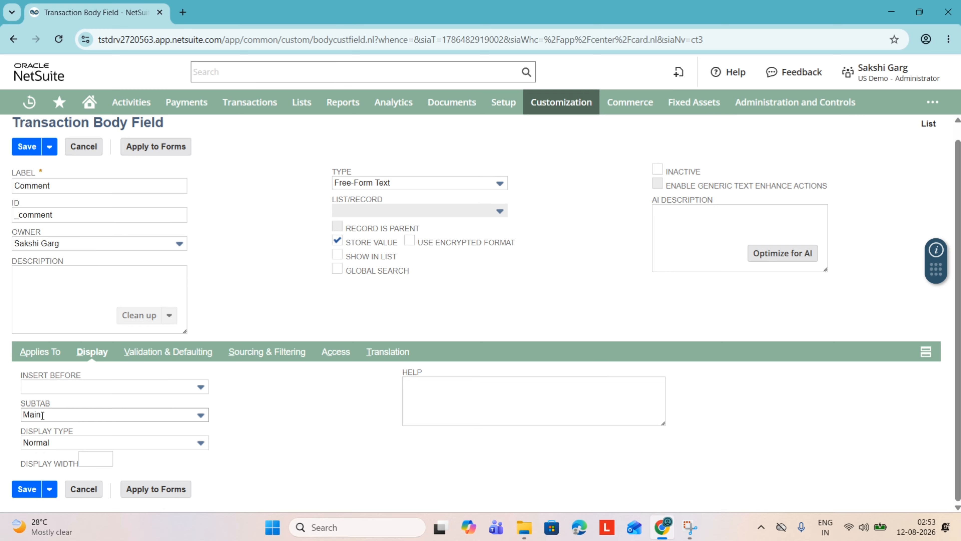
pyautogui.click(99, 414)
pyautogui.click(270, 391)
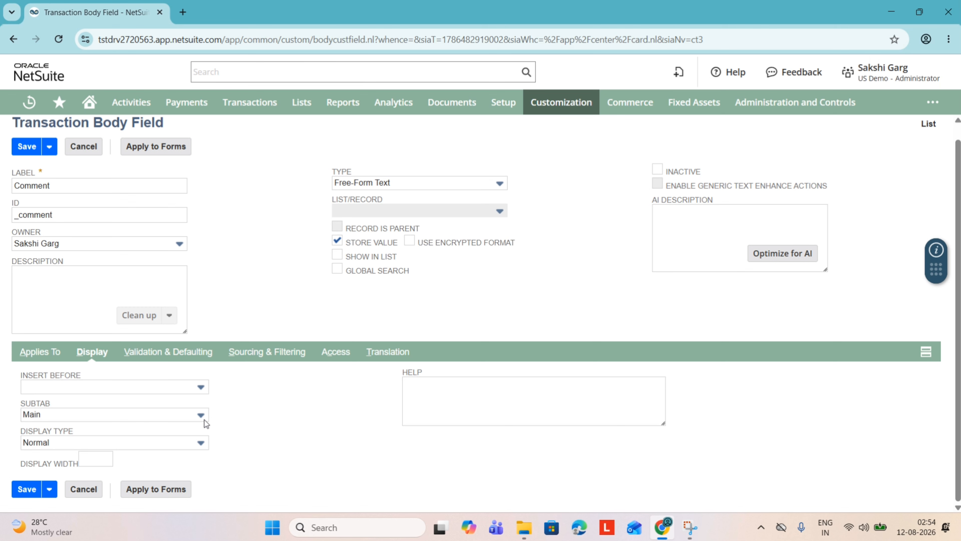
# Recheck which transaction types the Comment field applies to and save the transaction body field.
pyautogui.click(40, 351)
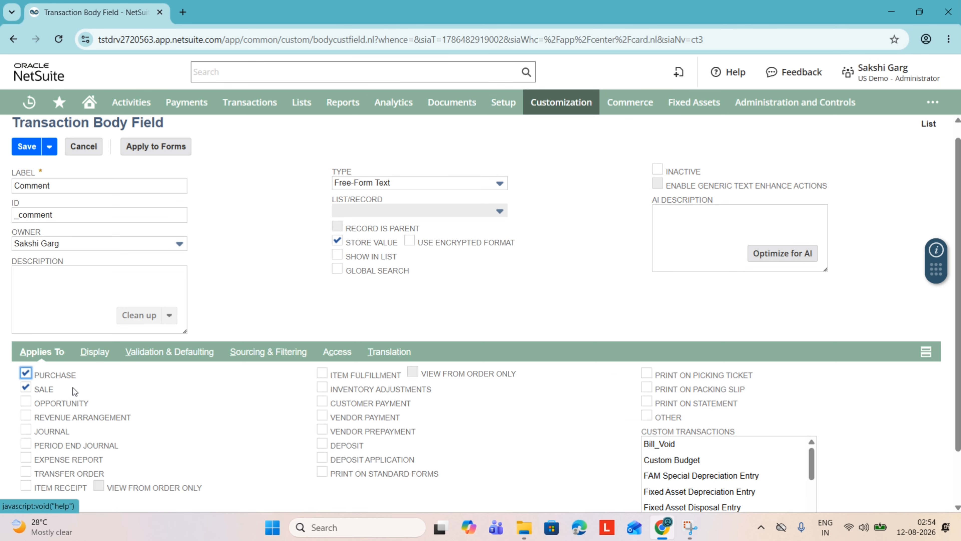
pyautogui.scroll(1, 161, 395)
pyautogui.click(250, 223)
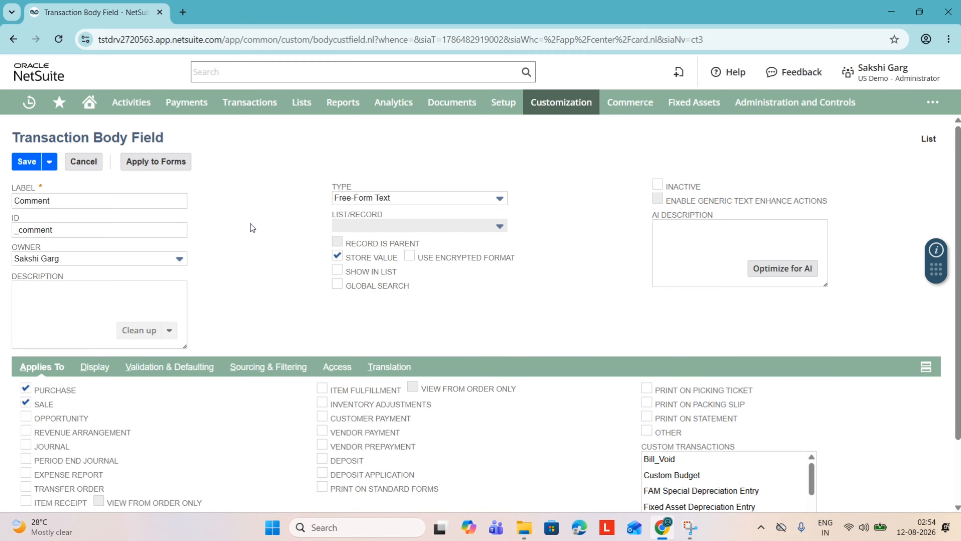
pyautogui.click(25, 162)
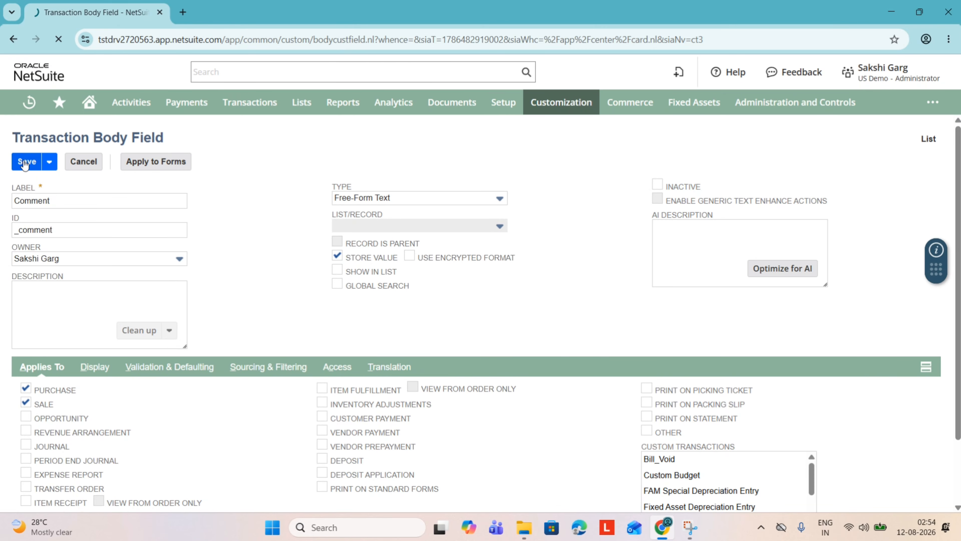